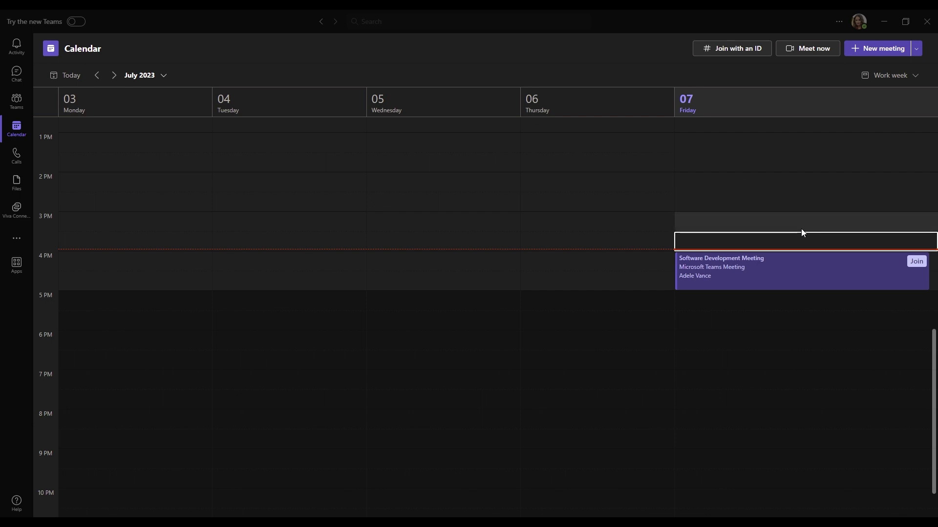
- Open the full details of Friday's Software Development Meeting and add an agenda others can edit
scroll(814, 229, up, 1)
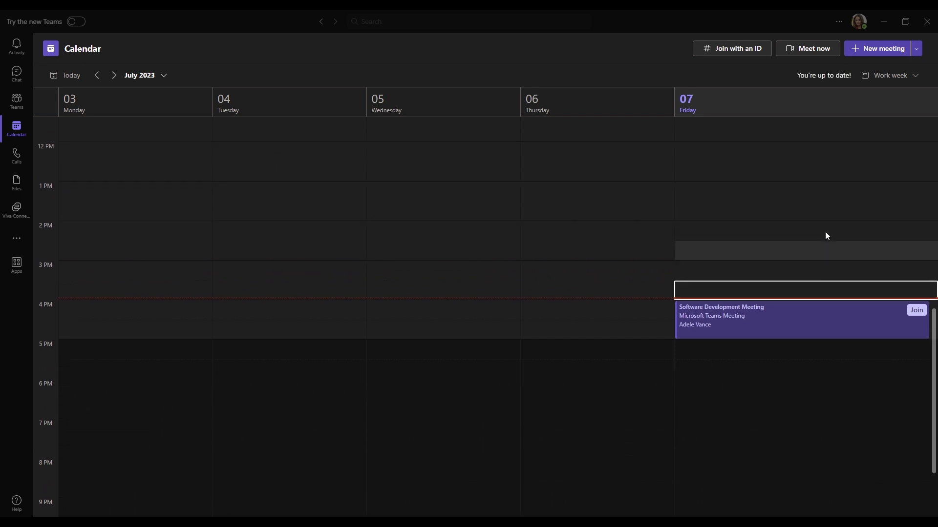
click(829, 321)
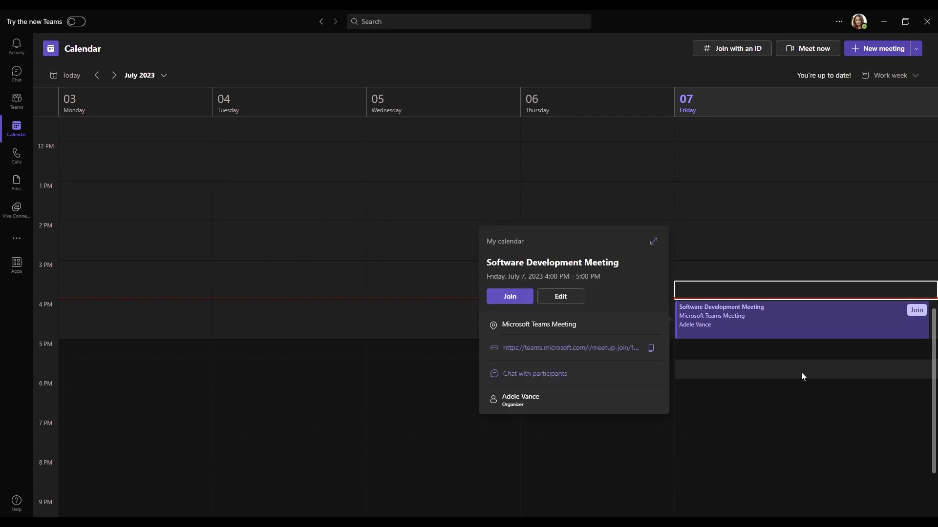
click(654, 243)
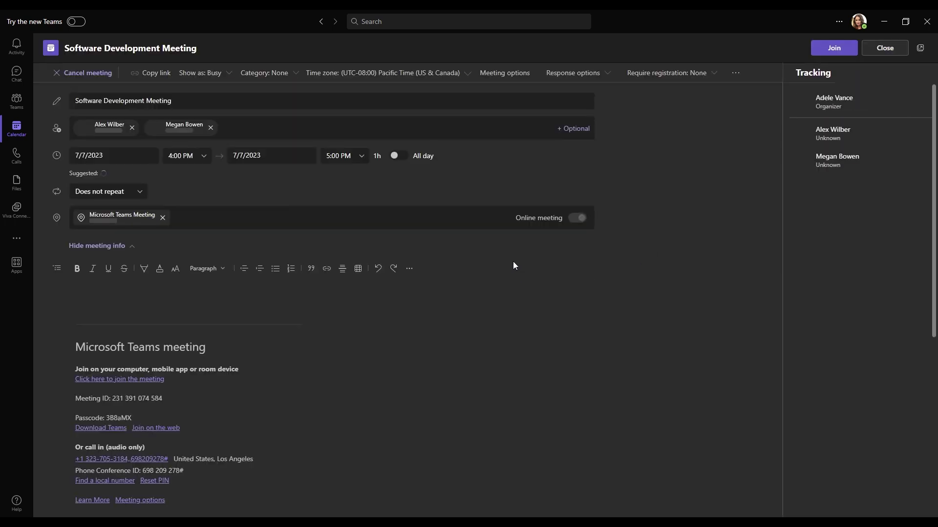
scroll(508, 324, down, 3)
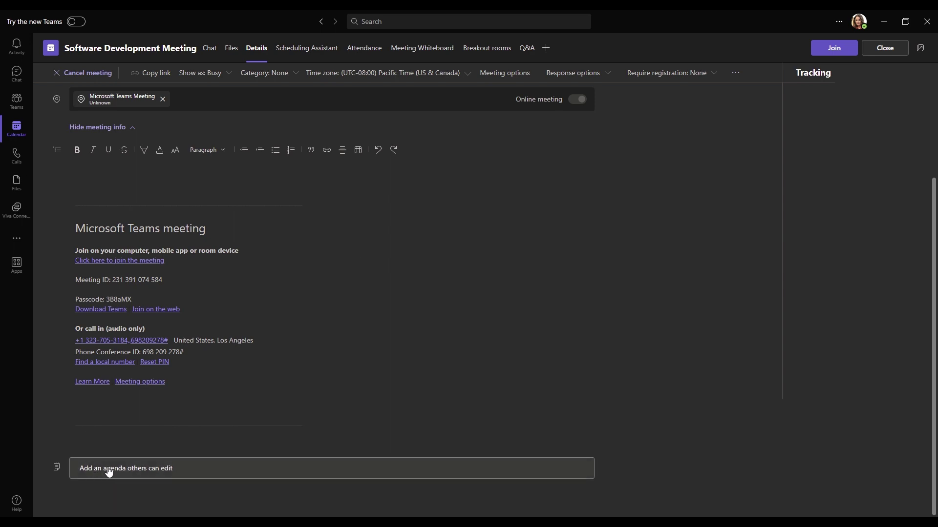
click(134, 470)
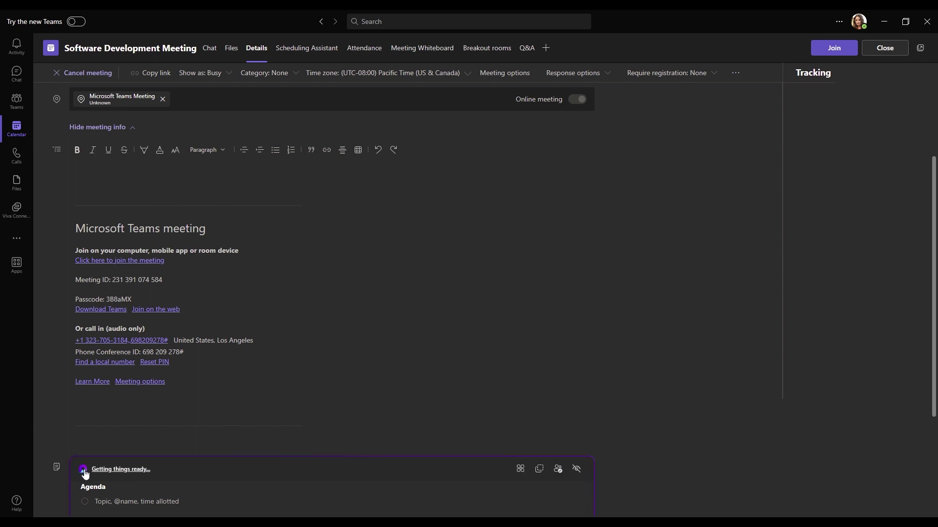
- Add the agenda item "Start off meeting" with a mention of the first invited attendee, and grant that attendee access
scroll(447, 331, down, 2)
scroll(593, 377, down, 2)
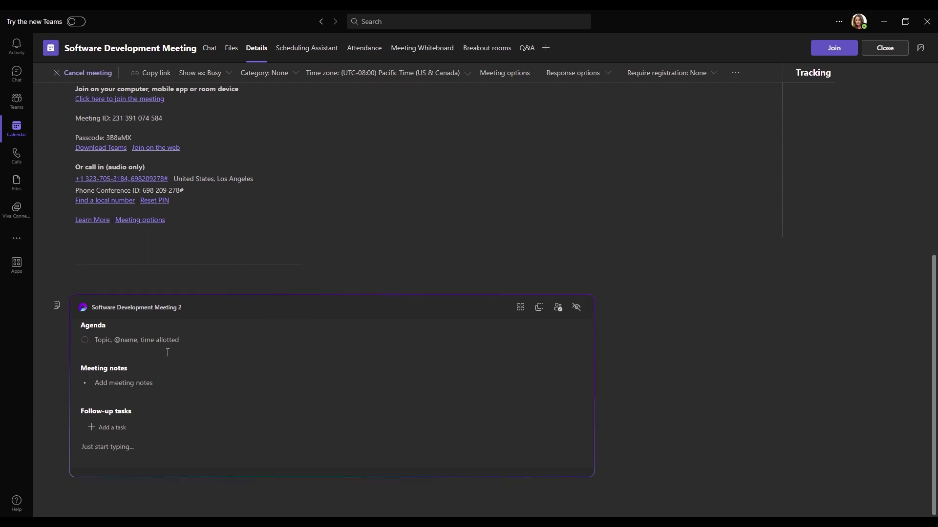
click(138, 340)
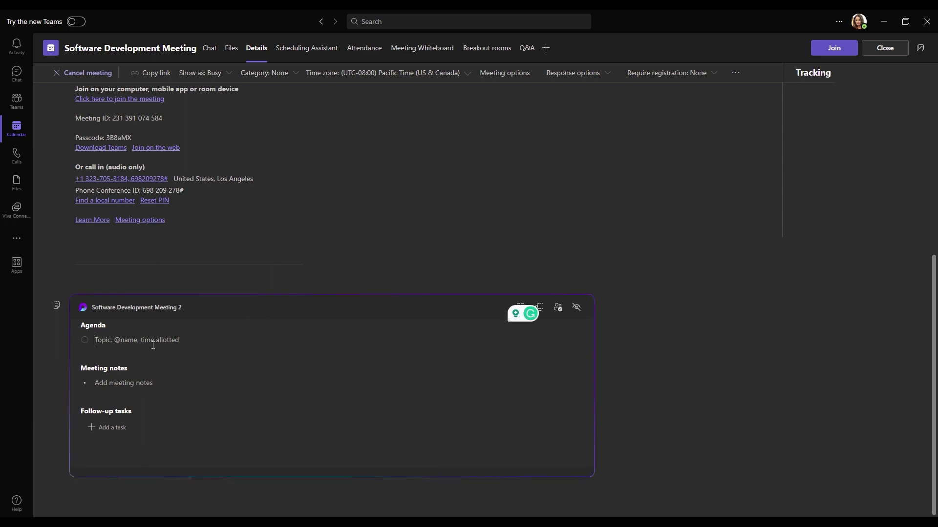
text(Start off meeting @ale)
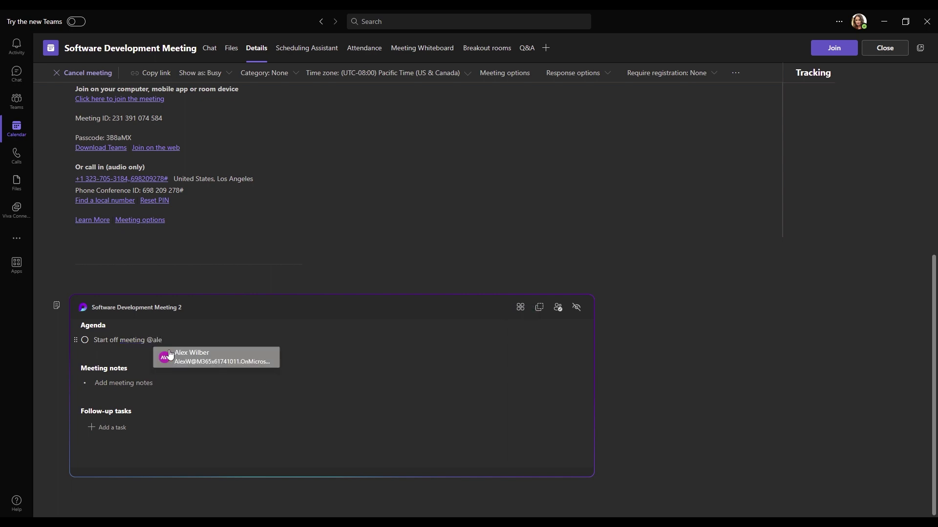
right_click(213, 364)
key(Escape)
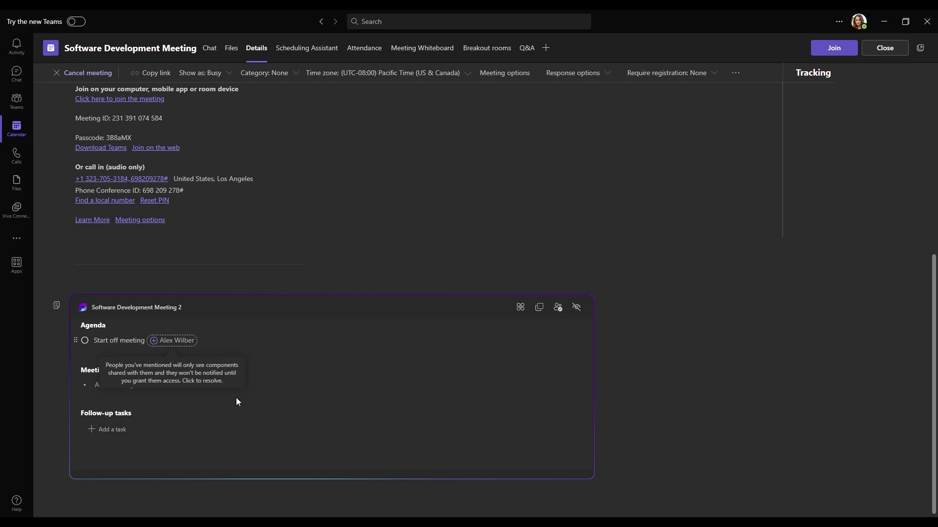
click(155, 342)
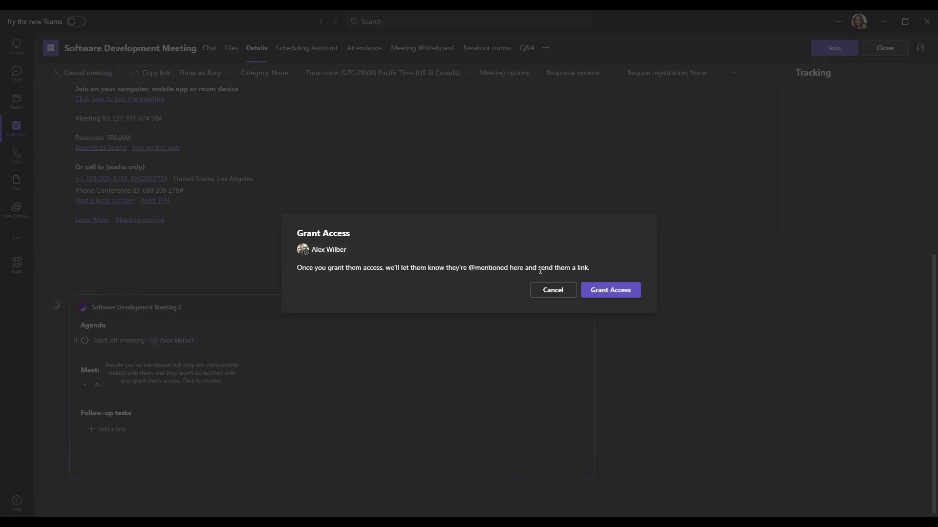
click(609, 292)
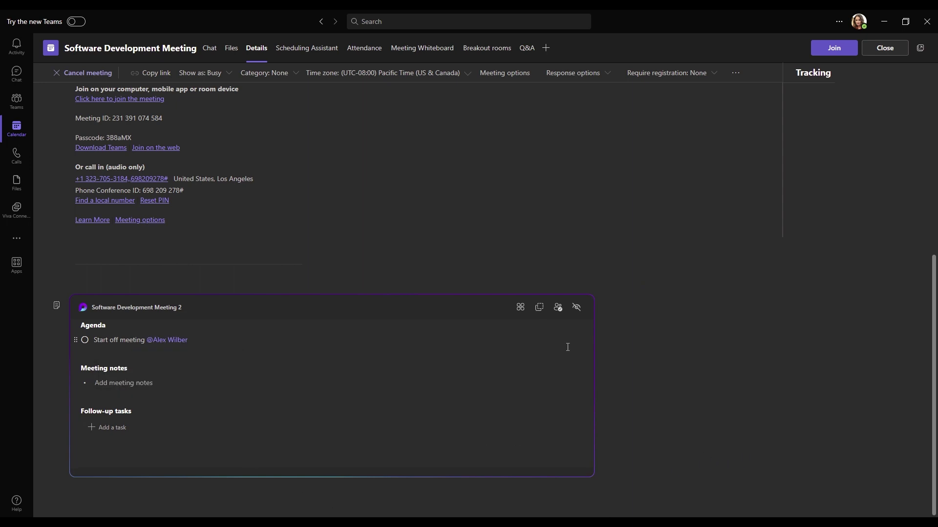
- Check who has access to the meeting's agenda and notes component
click(559, 309)
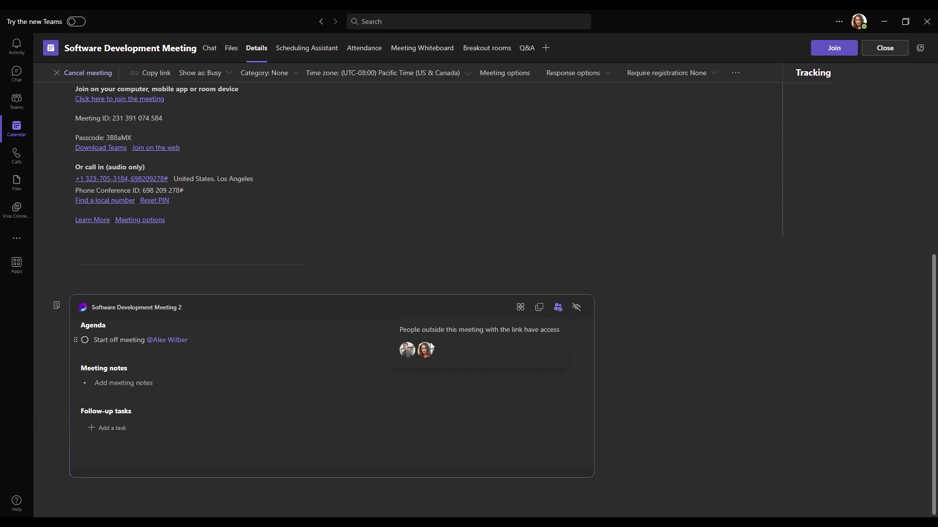
mouse_move(430, 352)
click(387, 331)
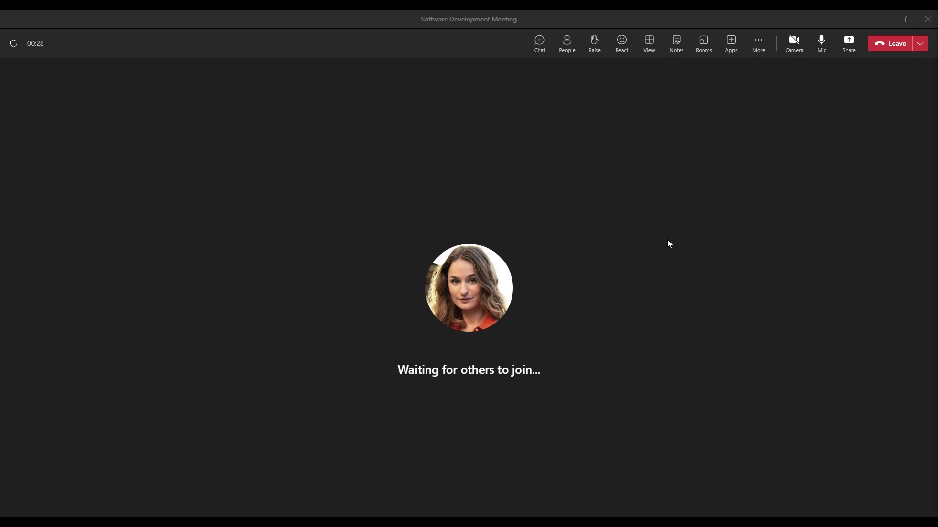
- In the running meeting's notes, add the agenda item "Notes Review" mentioning the second invited attendee and grant that attendee access
click(676, 44)
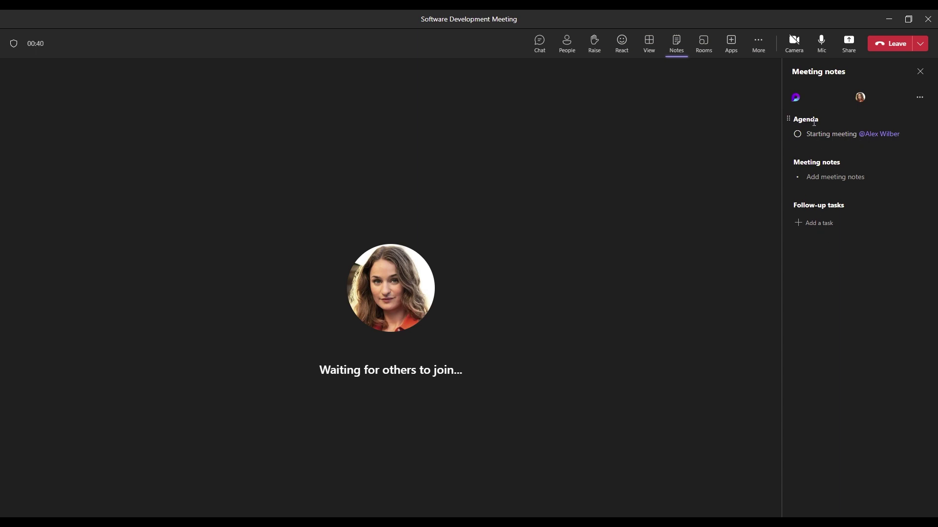
click(904, 135)
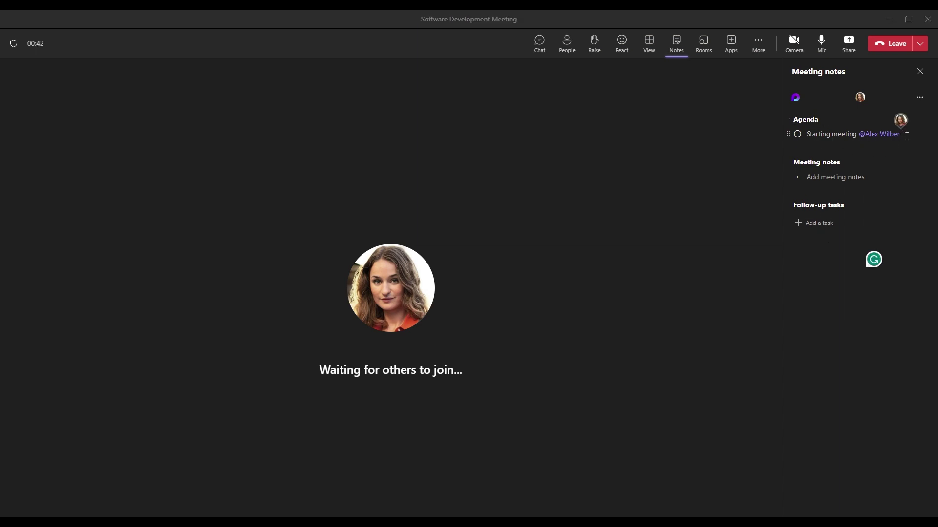
key(Return)
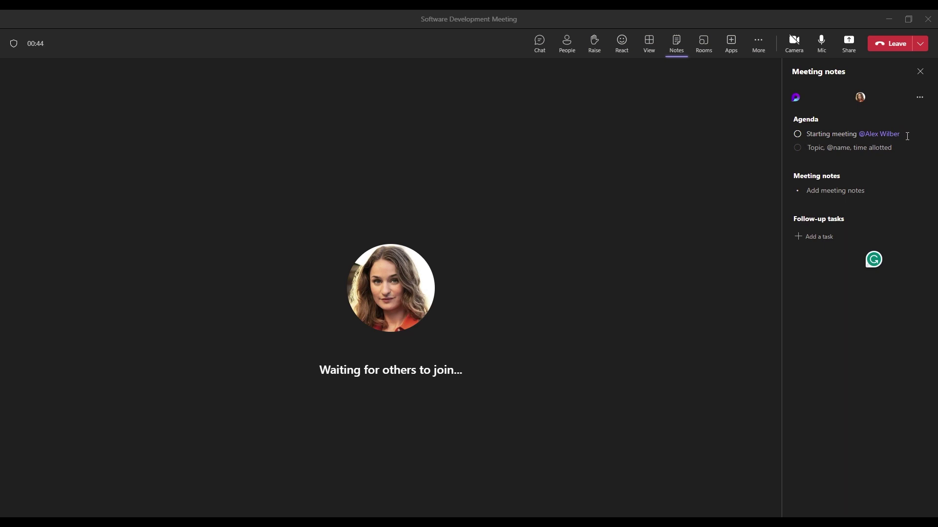
text(Notes Review @megan)
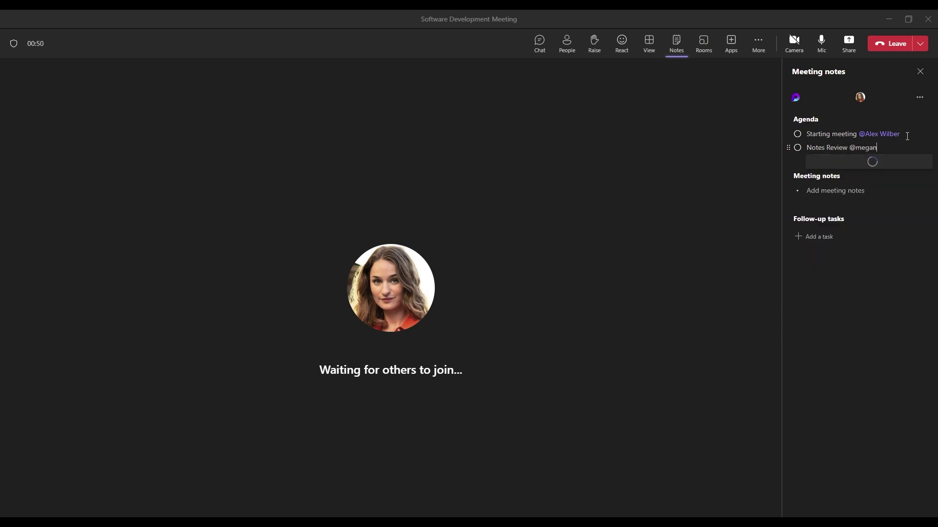
key(Return)
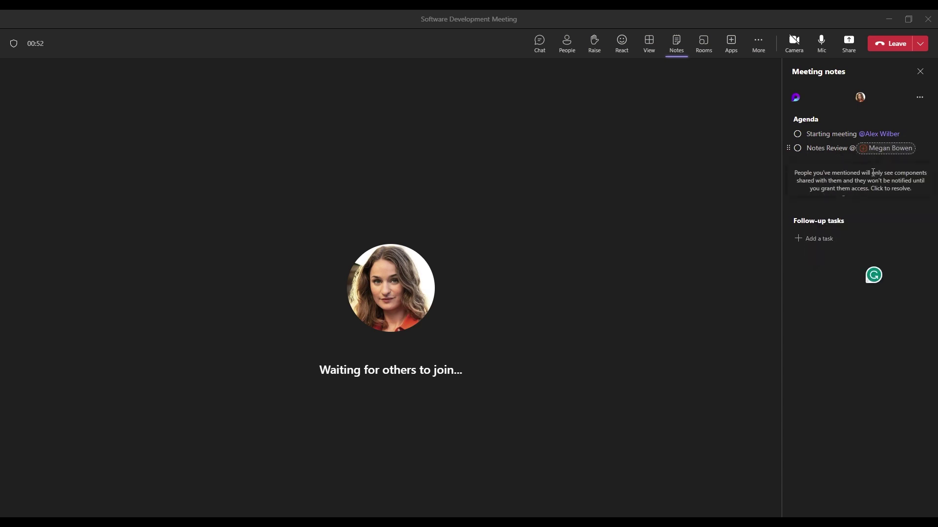
click(860, 181)
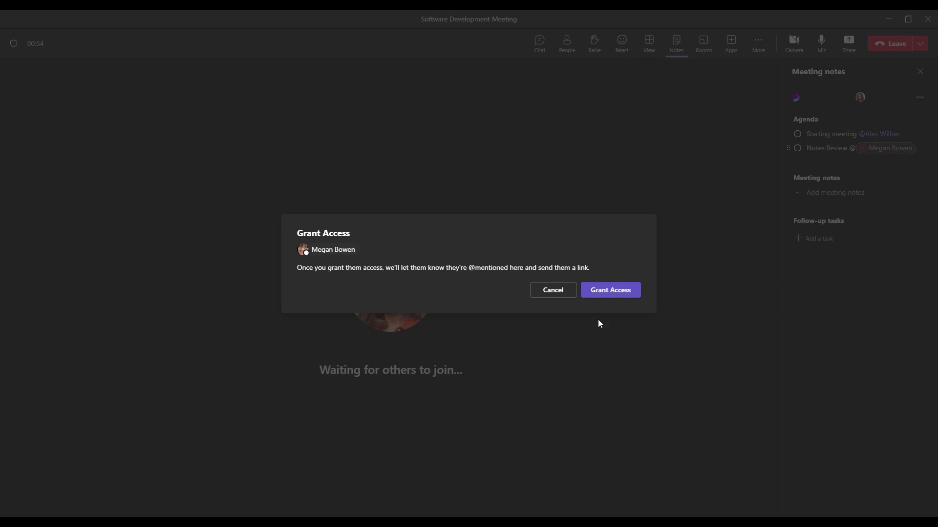
click(606, 293)
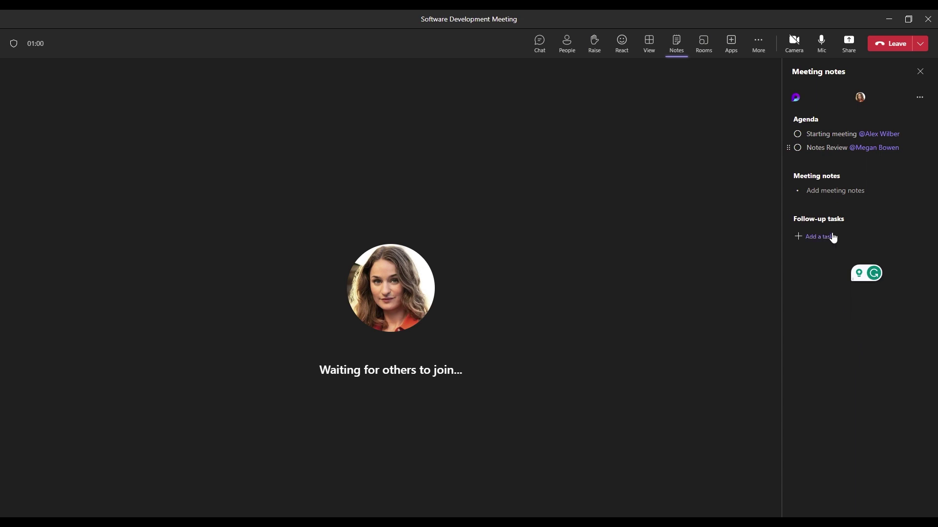
- Add the meeting note "Mitigation items need to be fixed by Friday." and start a new bullet below it
click(846, 194)
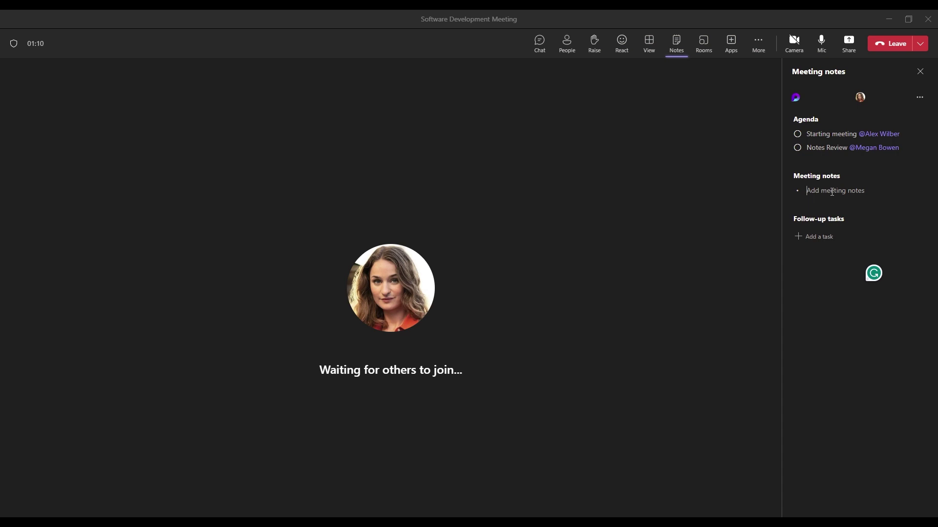
text(Mitigation items need to be fixed b)
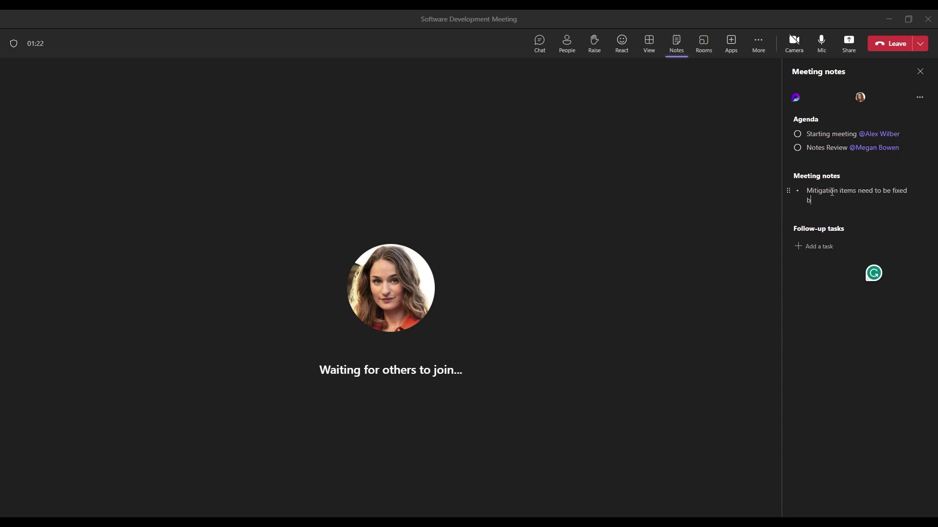
text(y Friday)
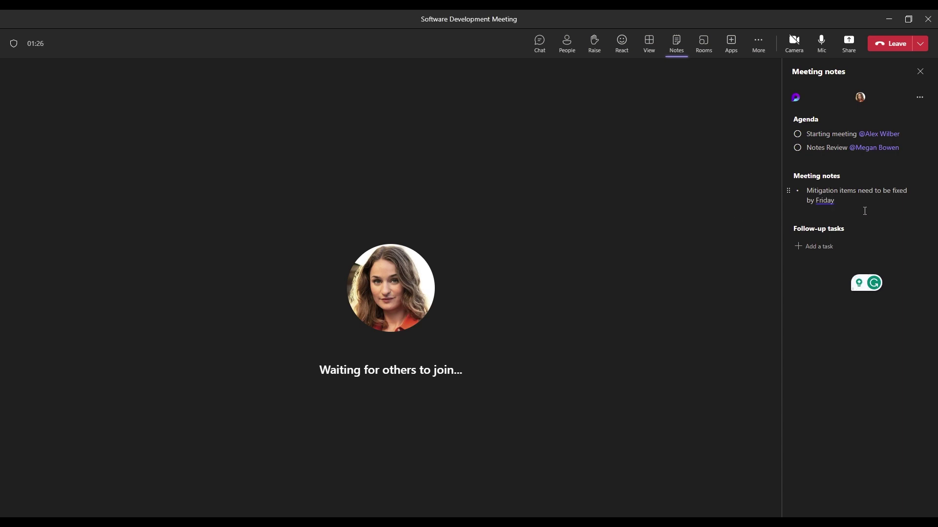
click(825, 201)
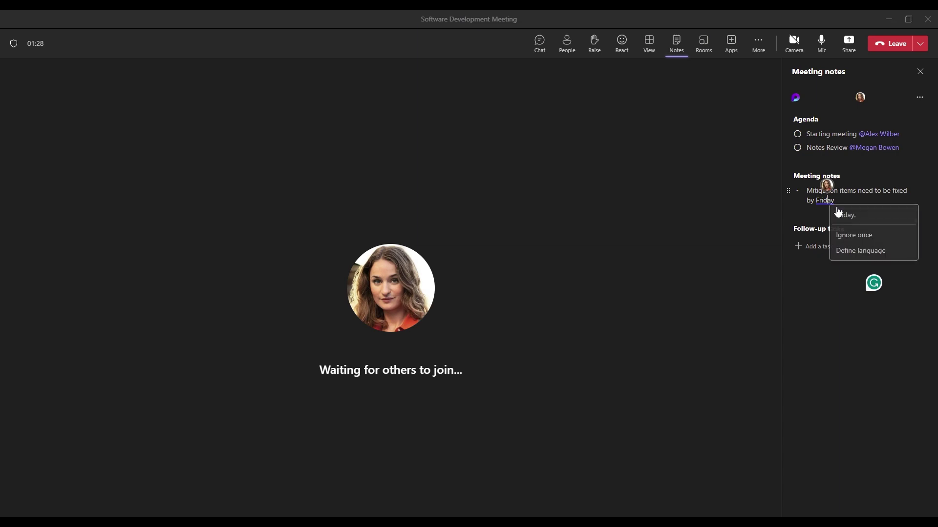
click(847, 215)
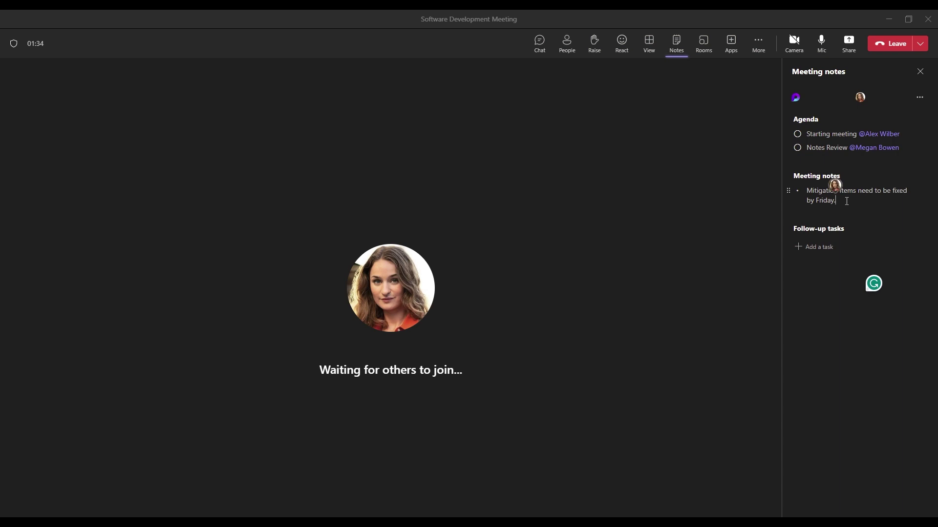
triple_click(836, 192)
click(862, 205)
key(Return)
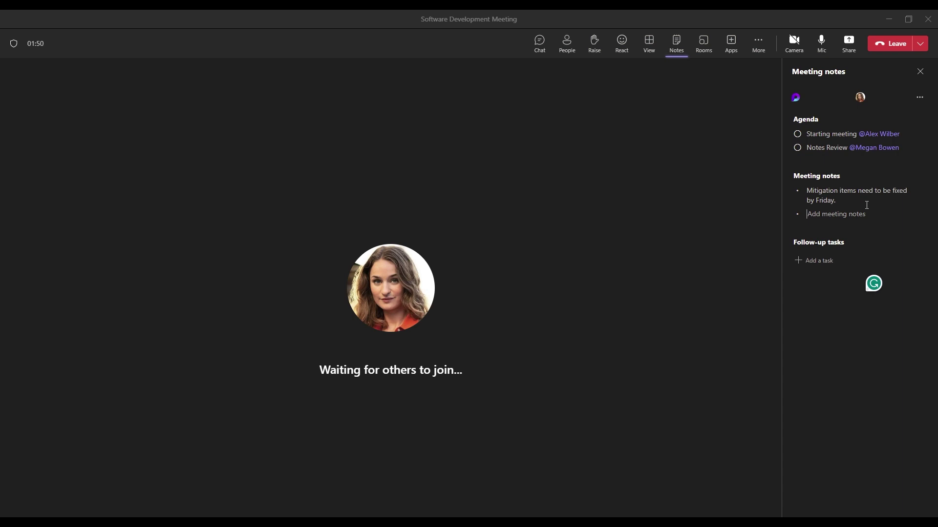
- Add the follow-up task "Notes Review", assigned to the attendee mentioned in the first agenda item and due Friday, July 14
click(823, 264)
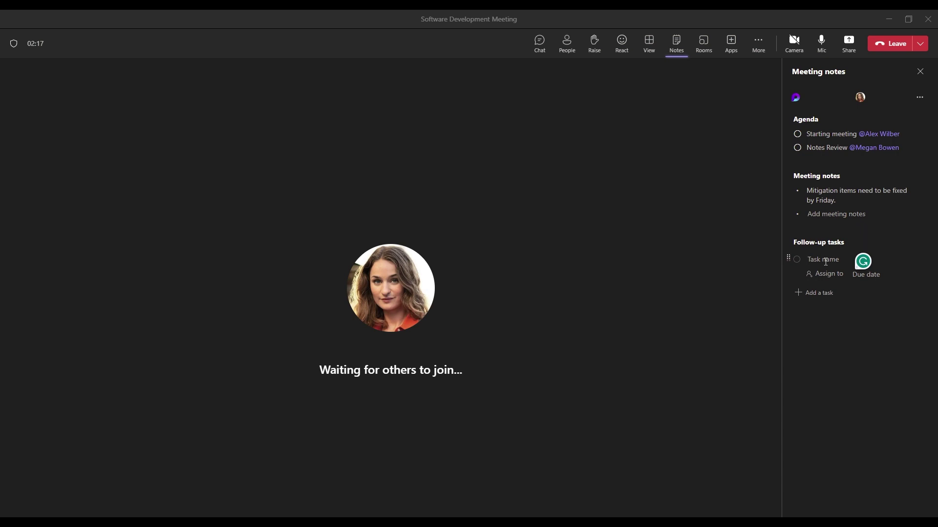
text(Notes Review)
click(827, 275)
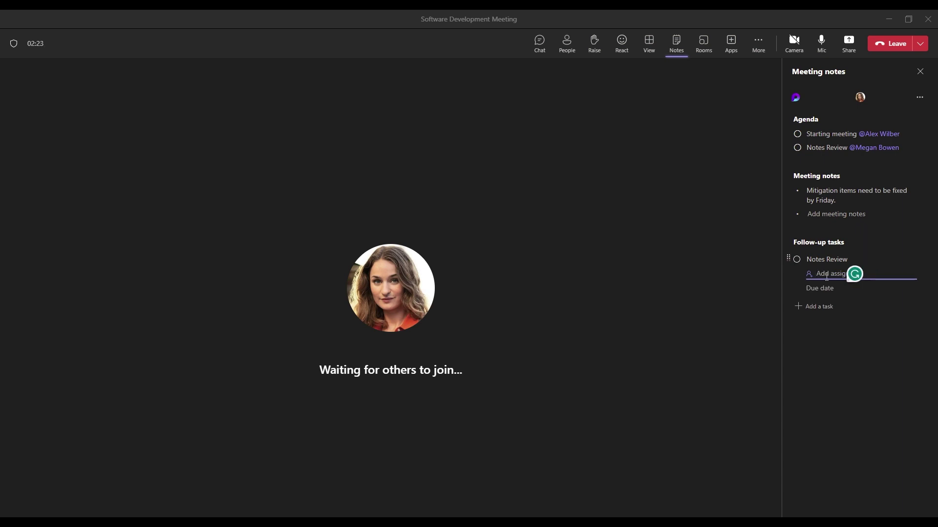
text(Alex)
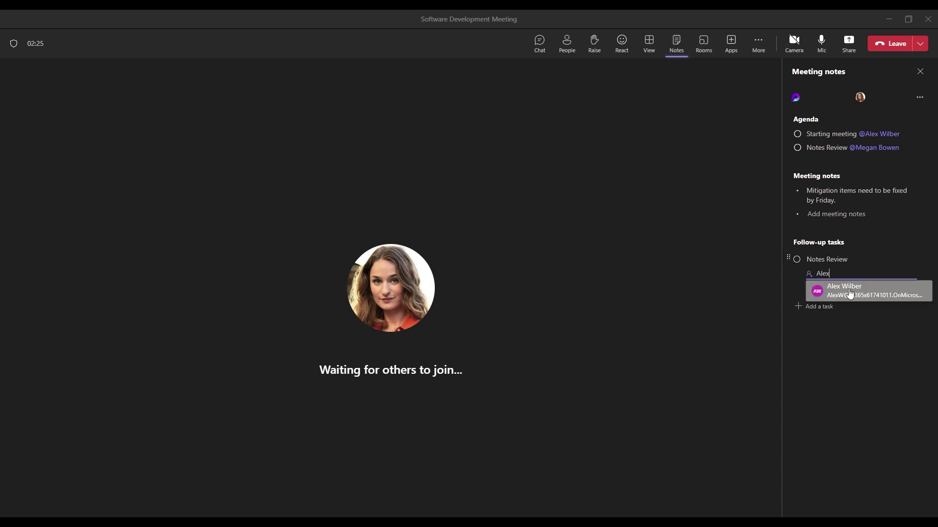
click(850, 294)
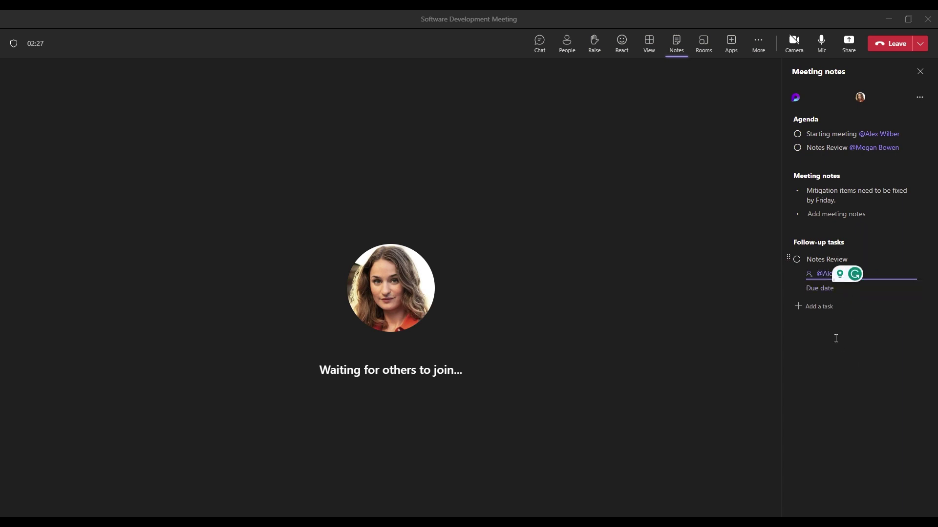
click(819, 290)
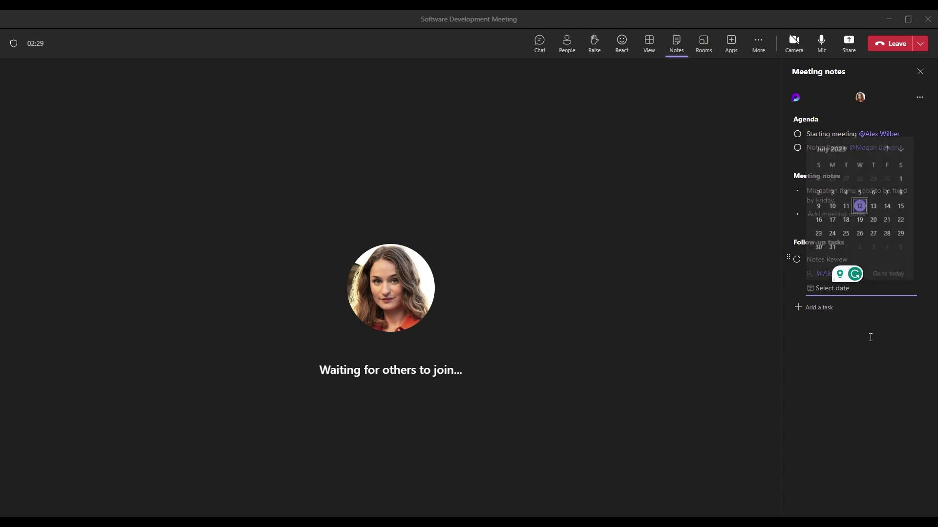
click(887, 208)
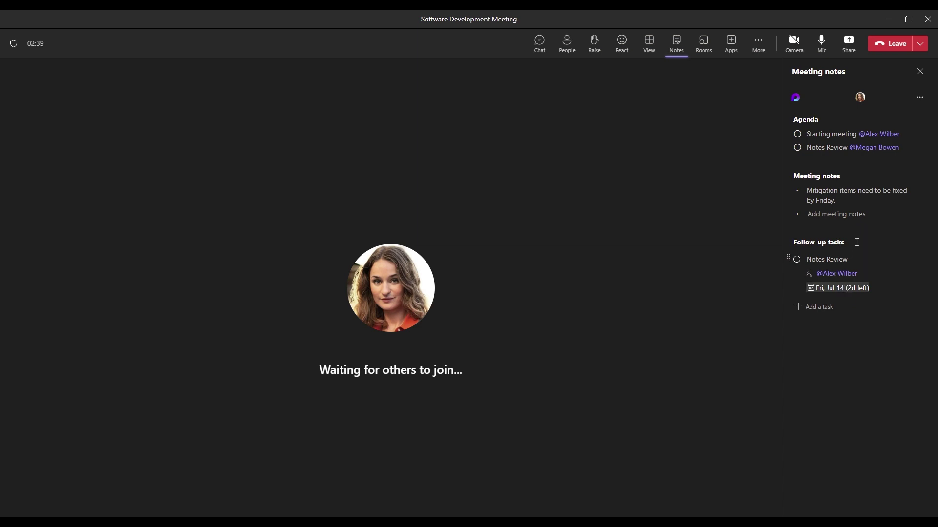
- Add a second follow-up task "Fix Code", assigned to the signed-in user's own account and due Friday, July 14
click(825, 308)
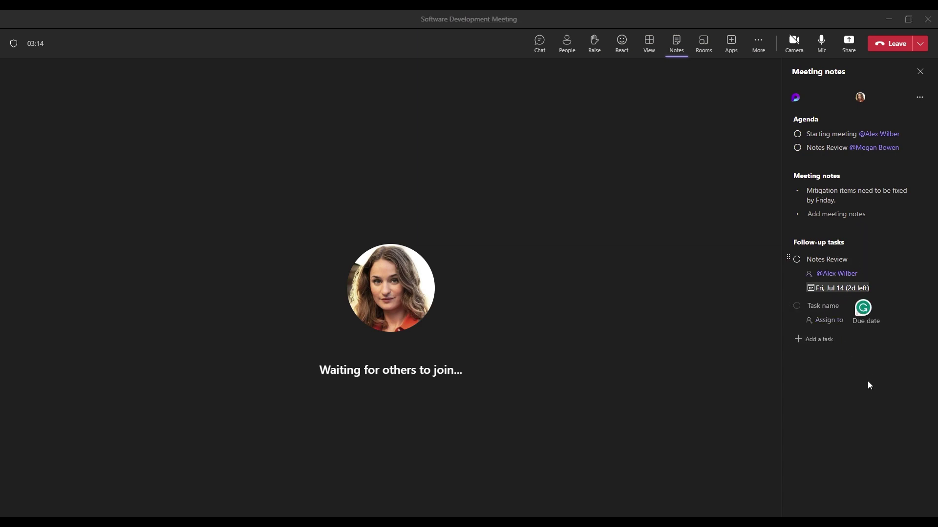
text(Fix Code)
click(828, 320)
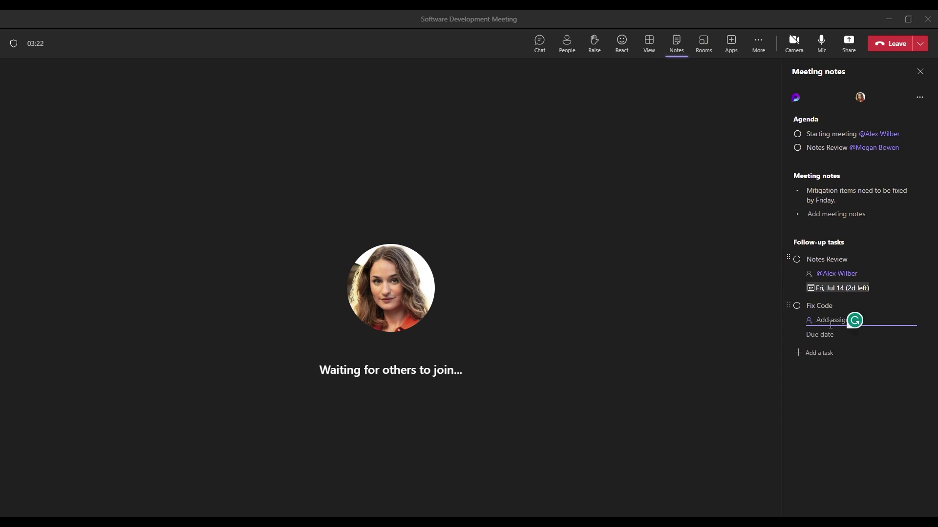
text(adel)
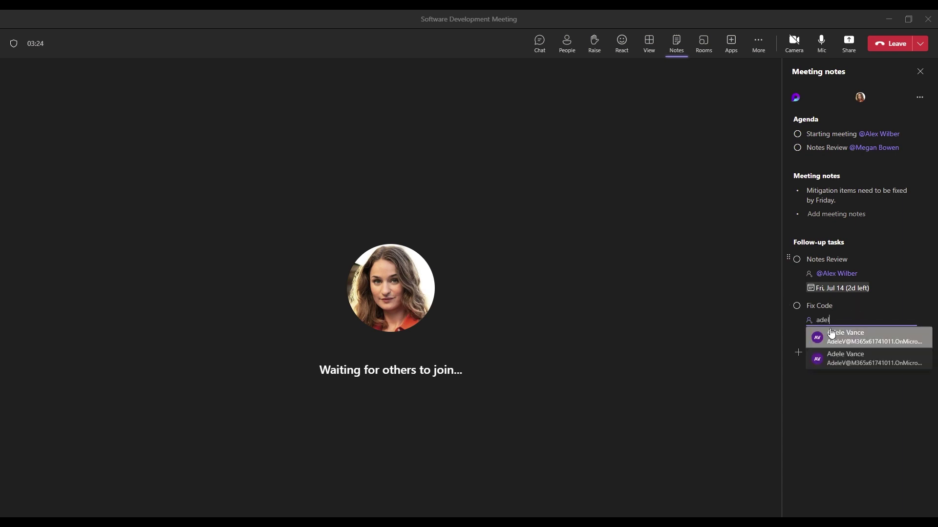
click(832, 333)
click(833, 335)
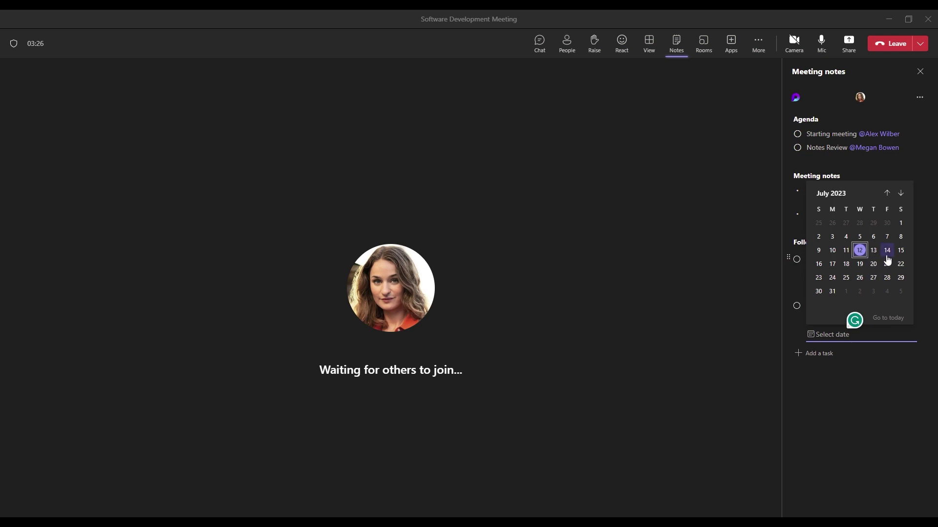
click(887, 251)
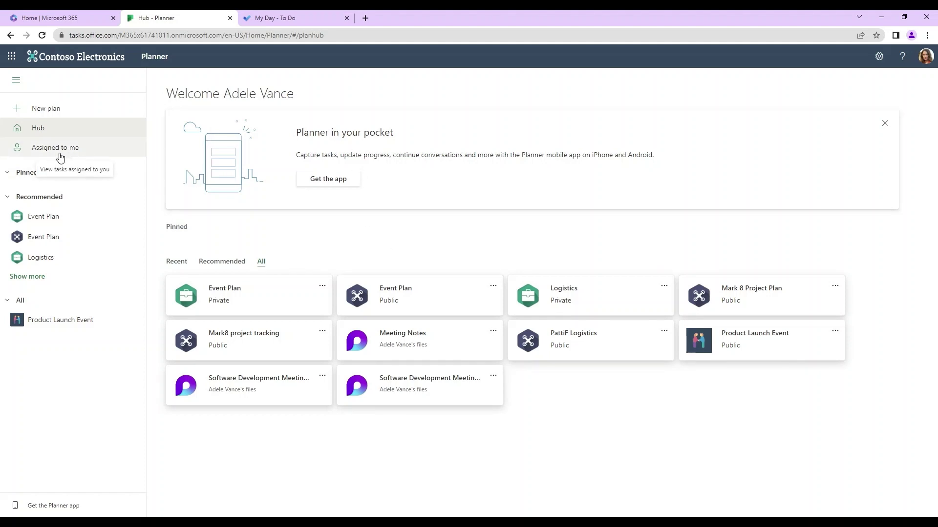
- In Planner, look through the tasks assigned to the signed-in user and examine the details of the "Fix Code" task
click(60, 156)
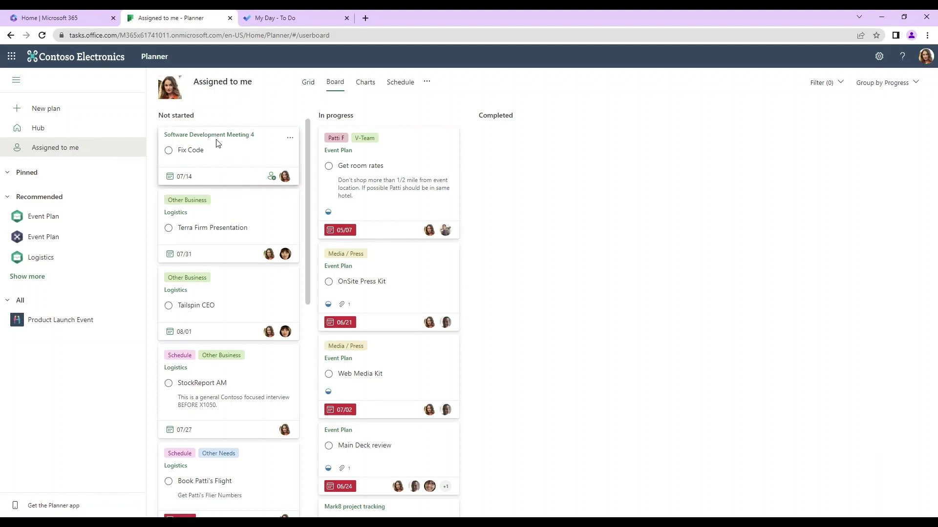
click(219, 165)
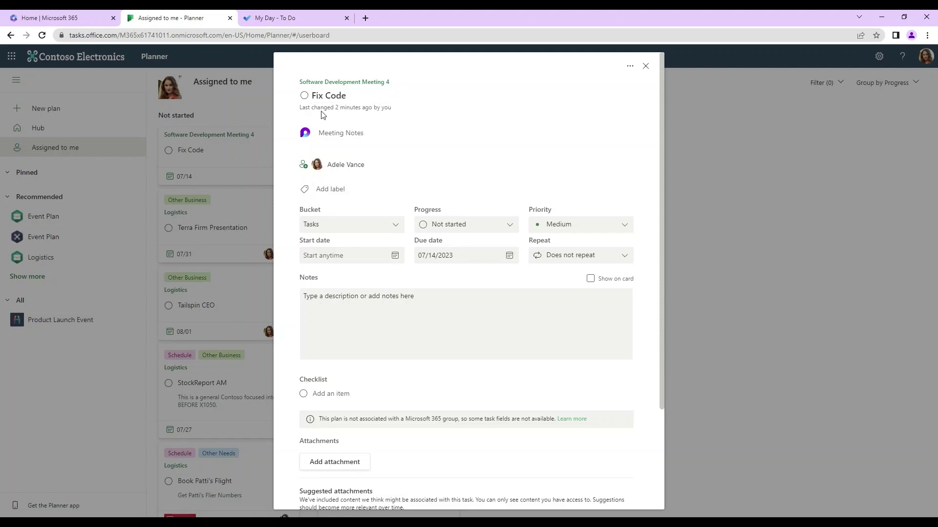
scroll(469, 314, down, 3)
scroll(456, 335, up, 3)
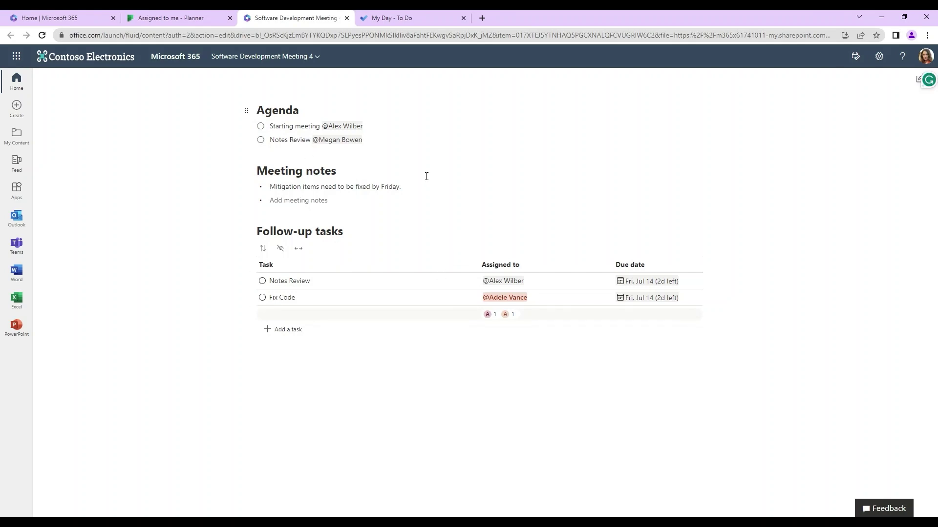
- Switch to To Do and view the details of the "Fix Code" task among the planned tasks
click(402, 20)
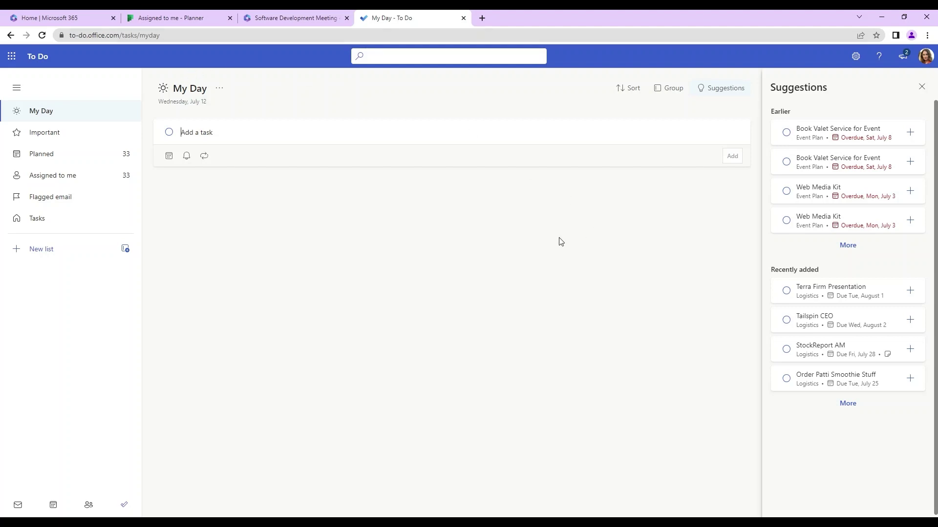
click(89, 158)
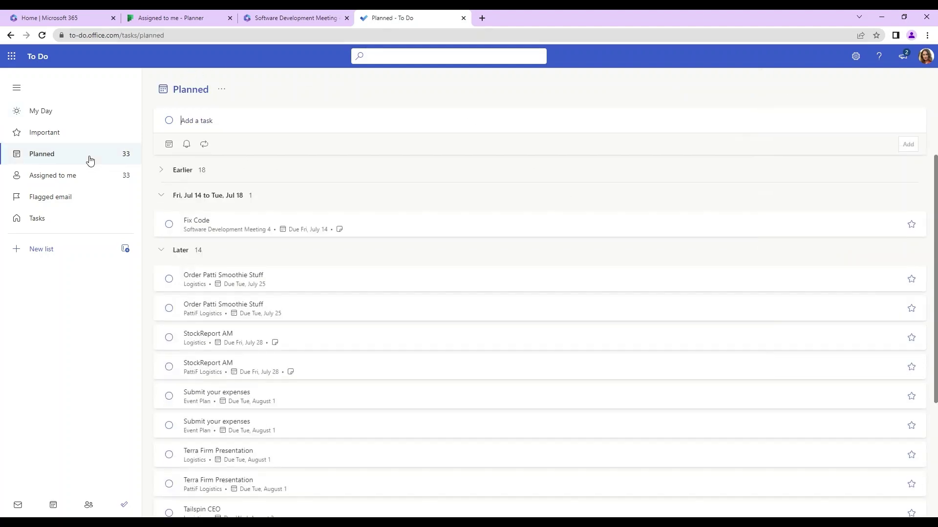
click(231, 228)
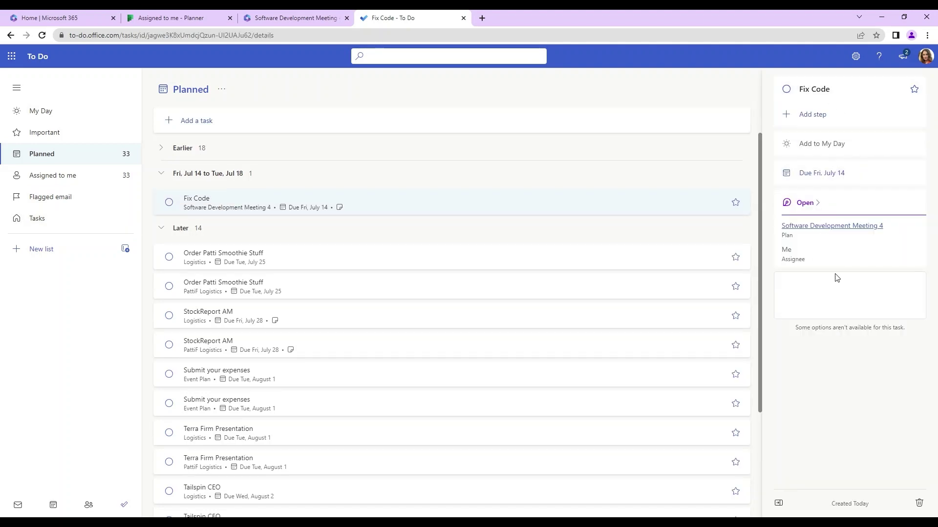